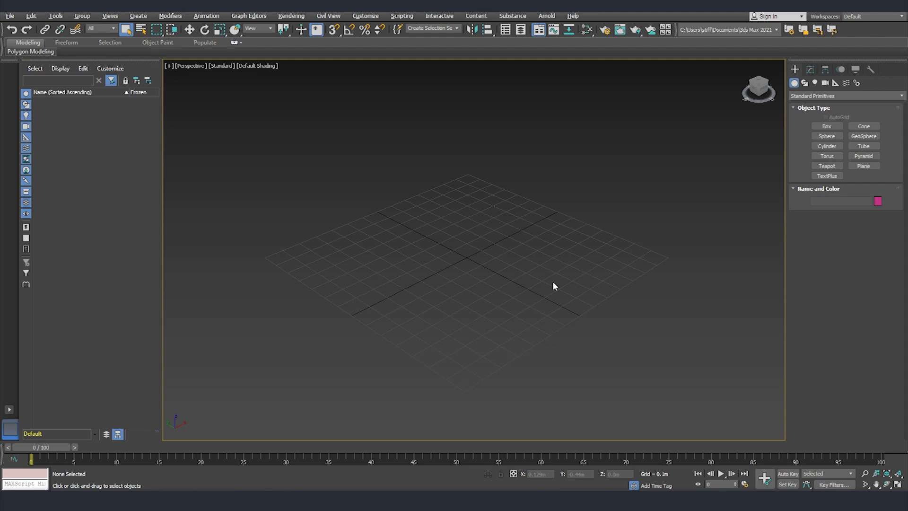
- Restore the four-viewport layout with Alt+W from the maximized Perspective view
{"action": "key", "text": "alt+w"}
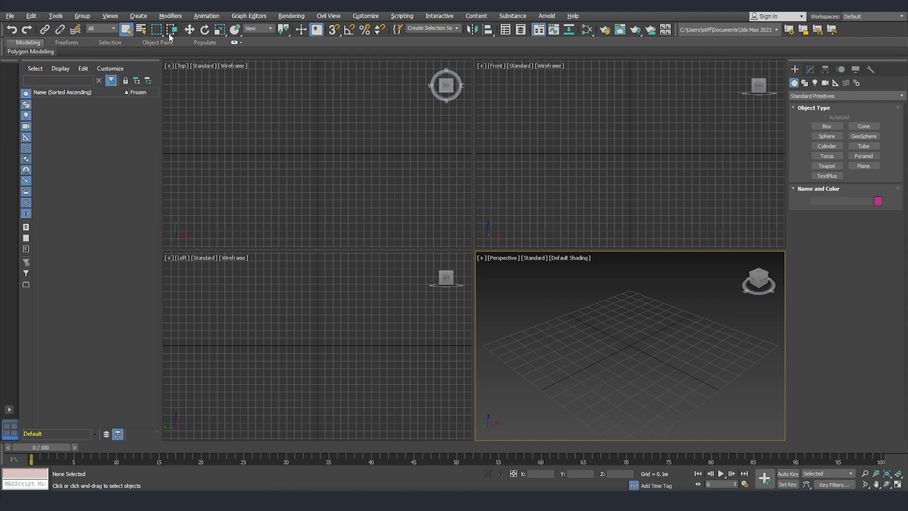
{"action": "left_click", "coordinate": [112, 30]}
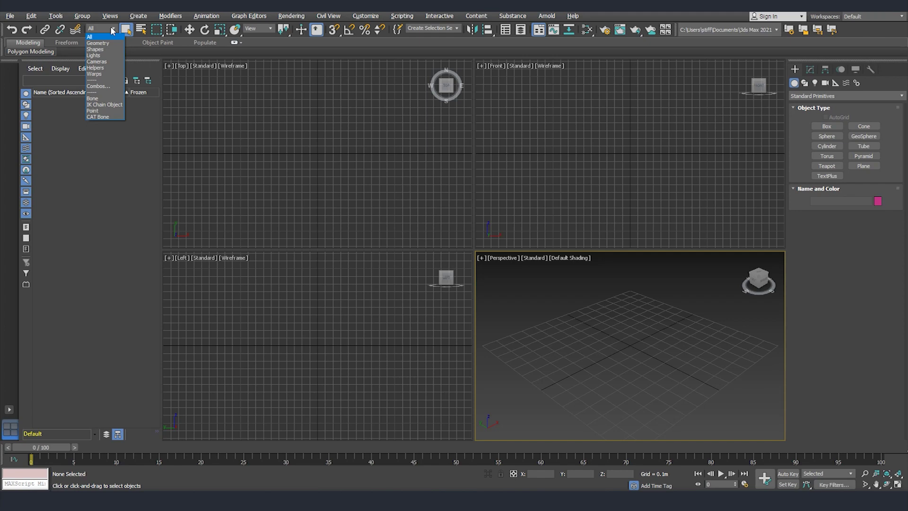
{"action": "left_click", "coordinate": [104, 38]}
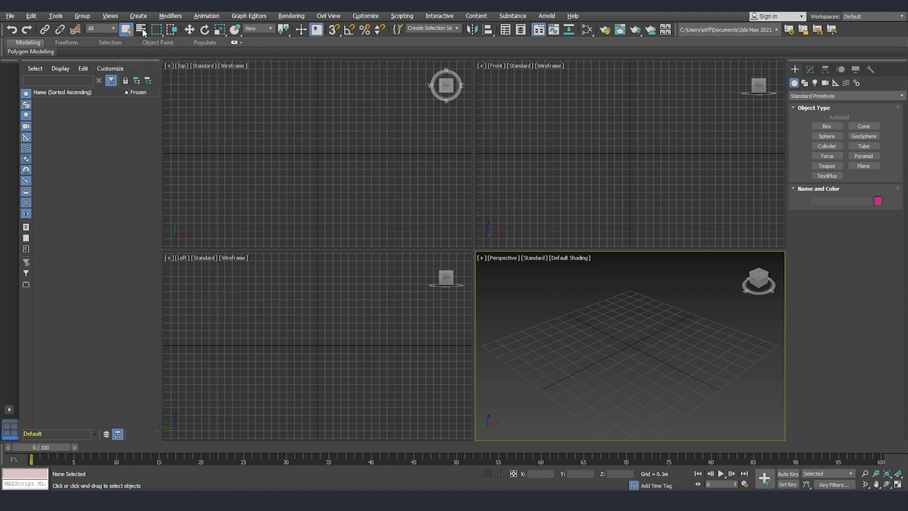
{"action": "left_click", "coordinate": [157, 30]}
{"action": "left_click_drag", "start_coordinate": [565, 329], "coordinate": [618, 373]}
{"action": "left_click_drag", "start_coordinate": [655, 401], "coordinate": [695, 413]}
{"action": "left_click_drag", "start_coordinate": [154, 35], "coordinate": [157, 49]}
{"action": "left_click_drag", "start_coordinate": [570, 332], "coordinate": [589, 384]}
{"action": "mouse_move", "coordinate": [156, 30]}
{"action": "left_mouse_down"}
{"action": "mouse_move", "coordinate": [161, 112]}
{"action": "mouse_move", "coordinate": [159, 93]}
{"action": "mouse_move", "coordinate": [160, 104]}
{"action": "left_mouse_up"}
{"action": "mouse_move", "coordinate": [563, 374]}
{"action": "left_mouse_down"}
{"action": "mouse_move", "coordinate": [592, 362]}
{"action": "mouse_move", "coordinate": [680, 360]}
{"action": "left_mouse_up"}
{"action": "key", "text": "q"}
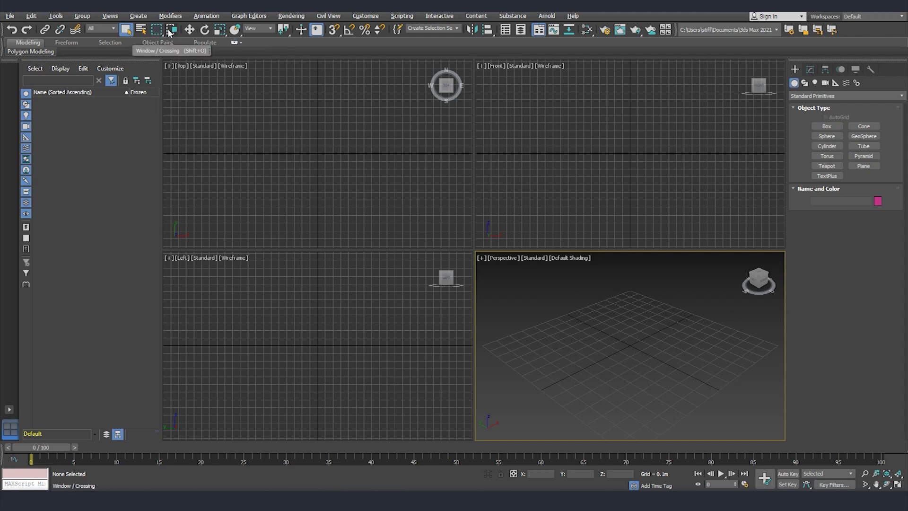
{"action": "mouse_move", "coordinate": [168, 32]}
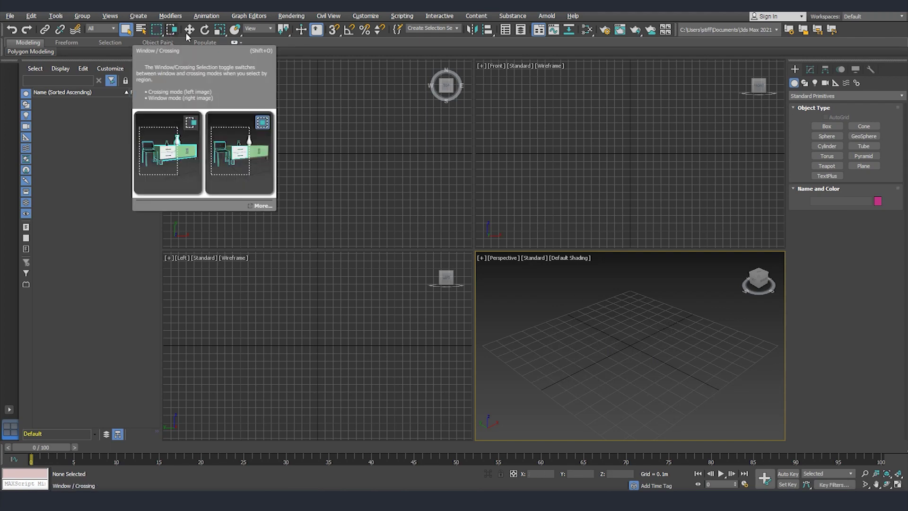
- Create a sphere at the centre of the grid in the Perspective viewport
{"action": "left_click", "coordinate": [827, 136]}
{"action": "left_click_drag", "start_coordinate": [629, 345], "coordinate": [632, 360]}
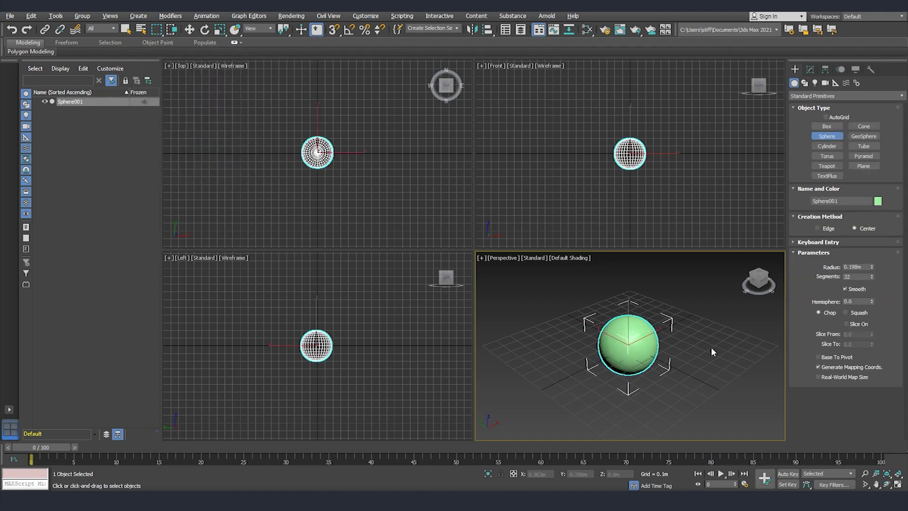
{"action": "right_click", "coordinate": [723, 350]}
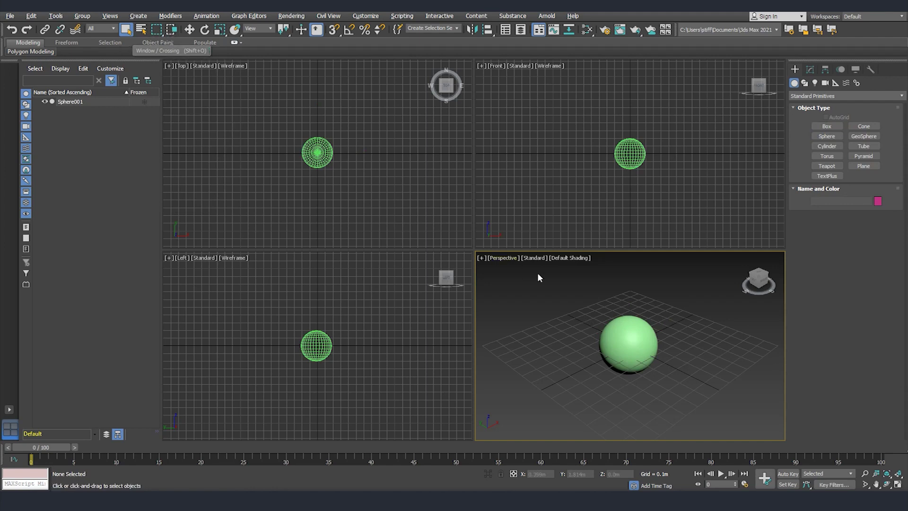
- Practise region-selecting the sphere and clearing the selection several times
{"action": "left_click_drag", "start_coordinate": [538, 283], "coordinate": [607, 407]}
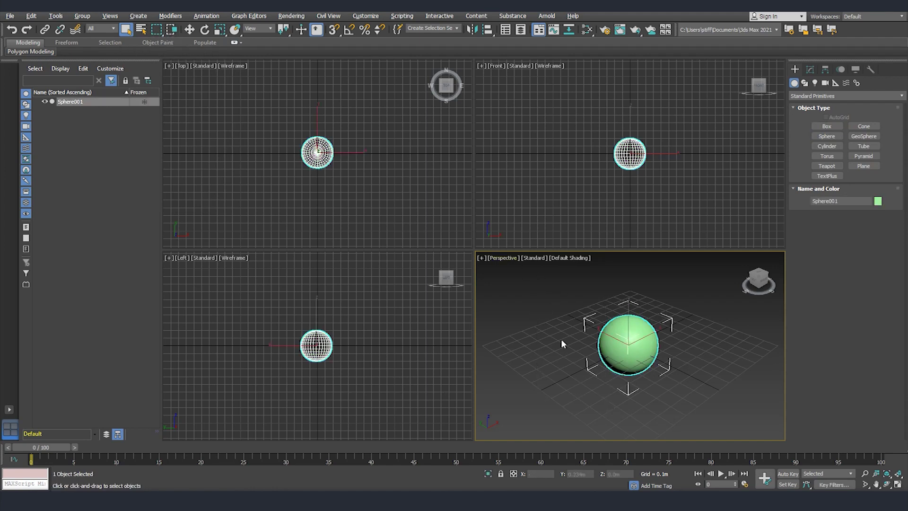
{"action": "left_click_drag", "start_coordinate": [494, 273], "coordinate": [609, 413]}
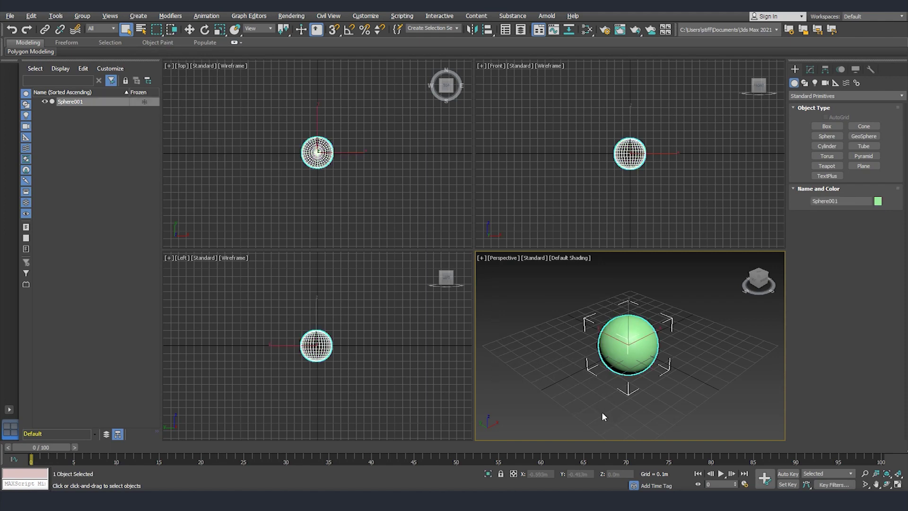
{"action": "left_click", "coordinate": [521, 306]}
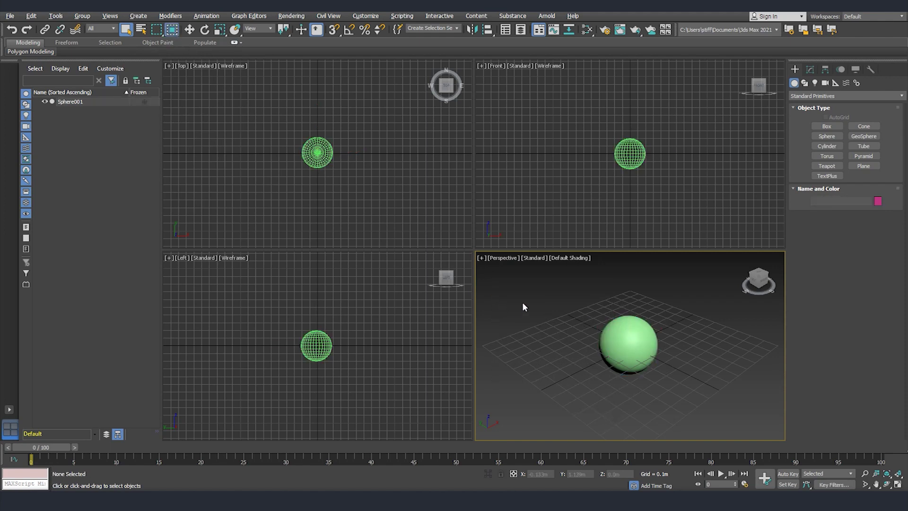
{"action": "left_click_drag", "start_coordinate": [505, 278], "coordinate": [628, 421]}
{"action": "left_click_drag", "start_coordinate": [550, 274], "coordinate": [696, 417]}
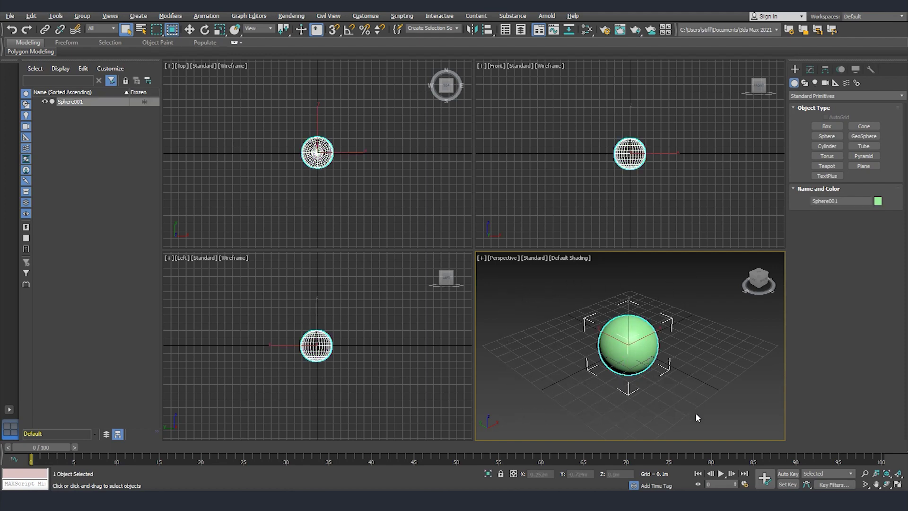
{"action": "left_click", "coordinate": [695, 413]}
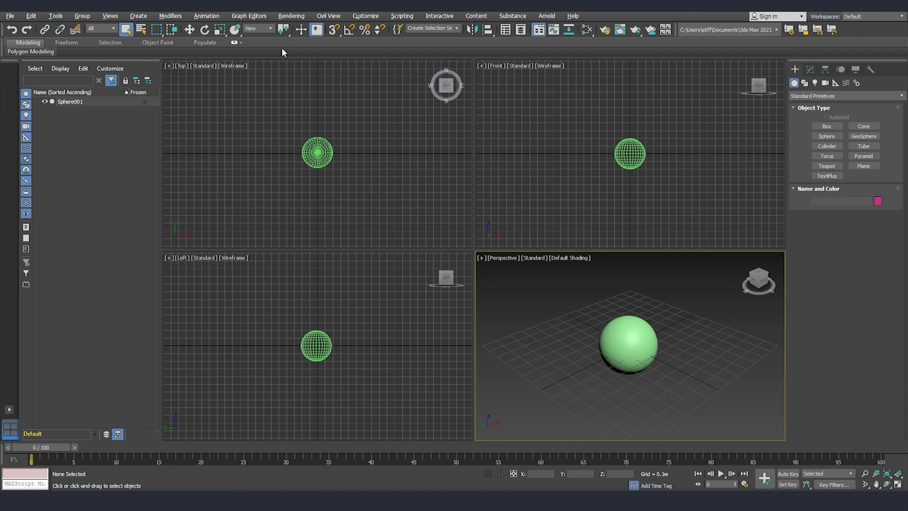
{"action": "left_click", "coordinate": [188, 30]}
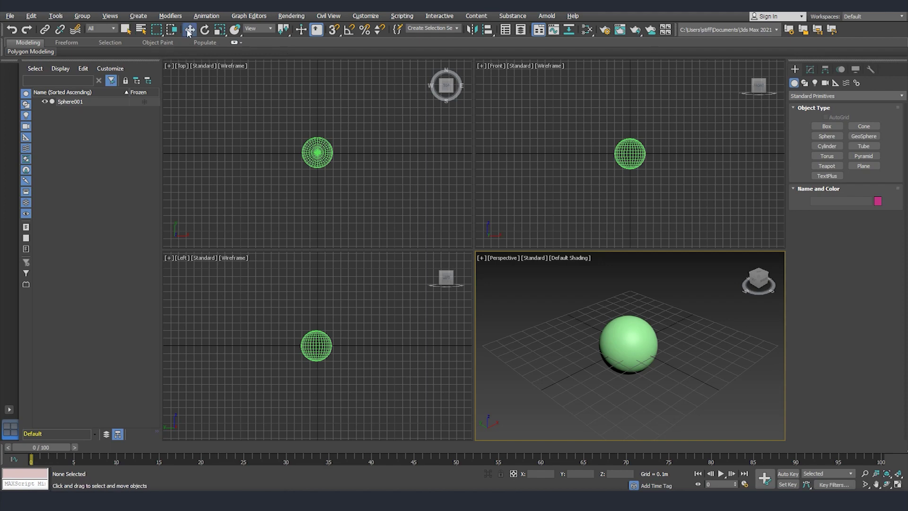
{"action": "left_click", "coordinate": [630, 344]}
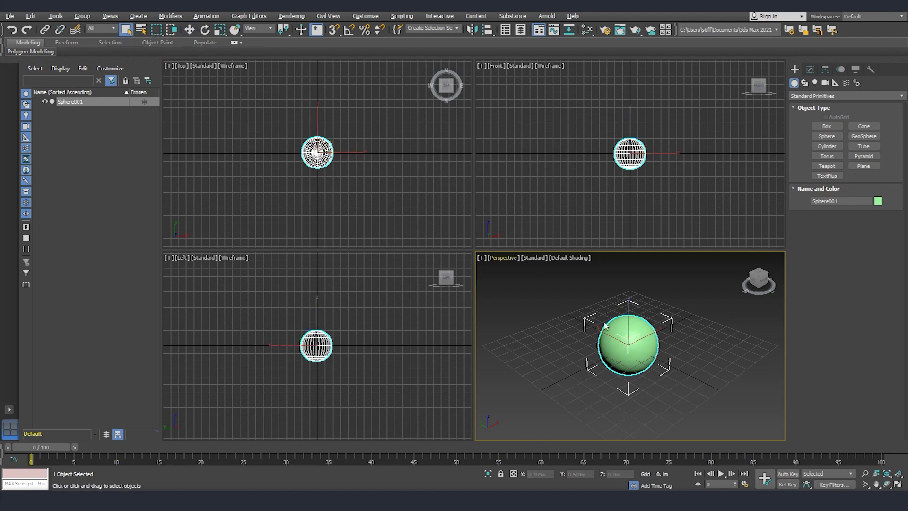
{"action": "key", "text": "w"}
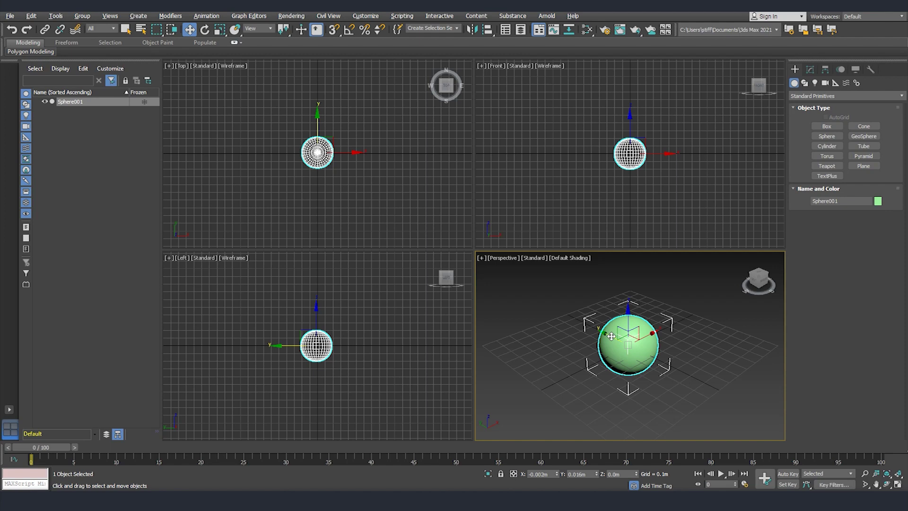
{"action": "left_click_drag", "start_coordinate": [612, 336], "coordinate": [653, 348]}
{"action": "left_click_drag", "start_coordinate": [619, 328], "coordinate": [569, 354]}
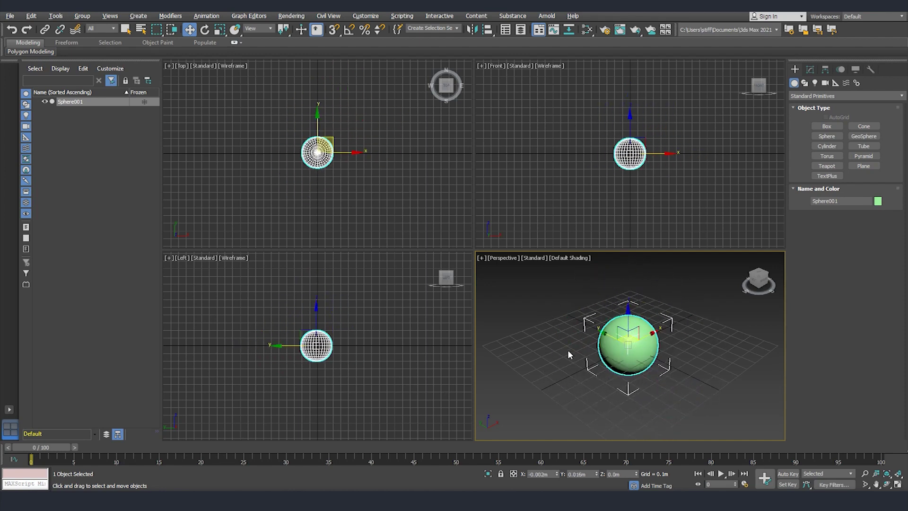
{"action": "left_click", "coordinate": [204, 31]}
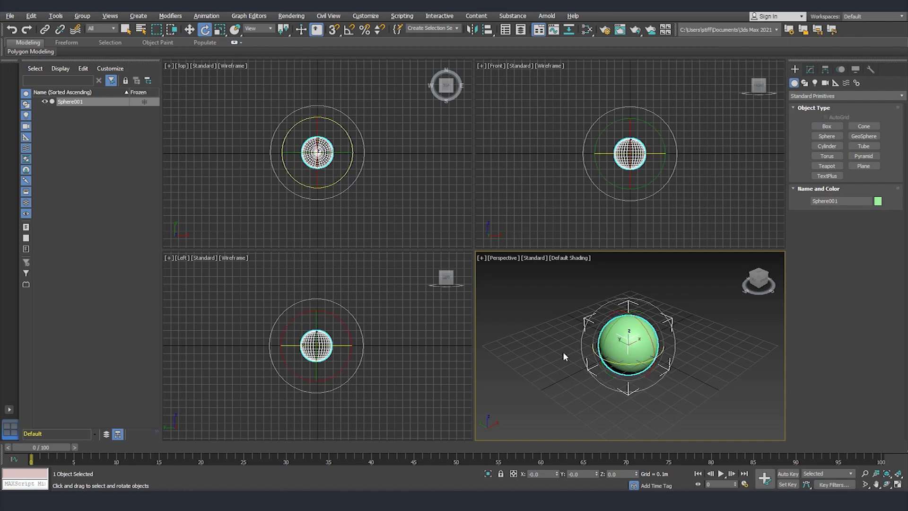
{"action": "left_click", "coordinate": [220, 29]}
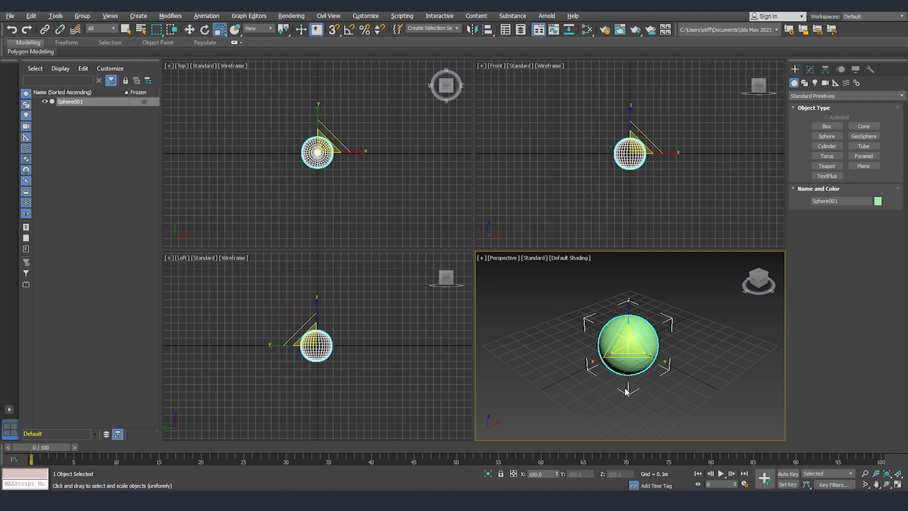
{"action": "left_click_drag", "start_coordinate": [629, 339], "coordinate": [705, 373]}
{"action": "key", "text": "ctrl+z"}
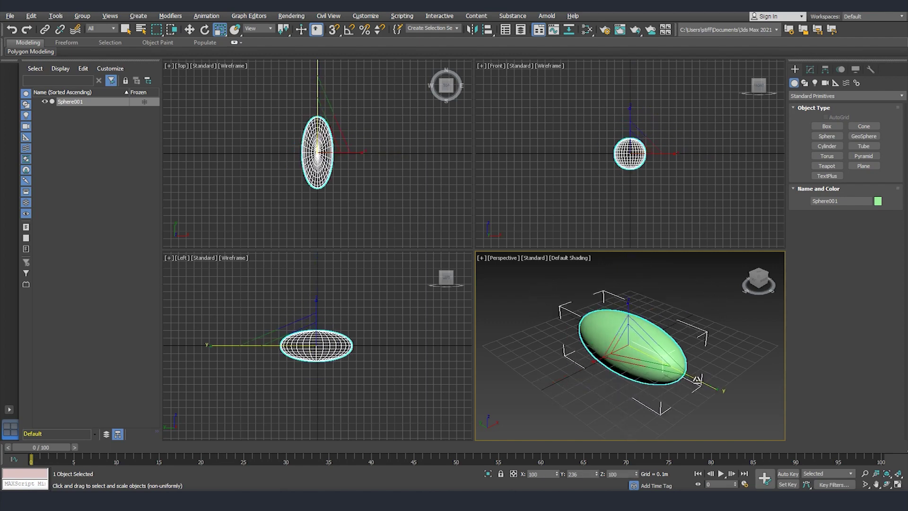
{"action": "key", "text": "ctrl+z"}
{"action": "left_click_drag", "start_coordinate": [629, 303], "coordinate": [627, 251]}
{"action": "key", "text": "ctrl+z"}
{"action": "left_click_drag", "start_coordinate": [598, 360], "coordinate": [527, 382]}
{"action": "key", "text": "ctrl+z"}
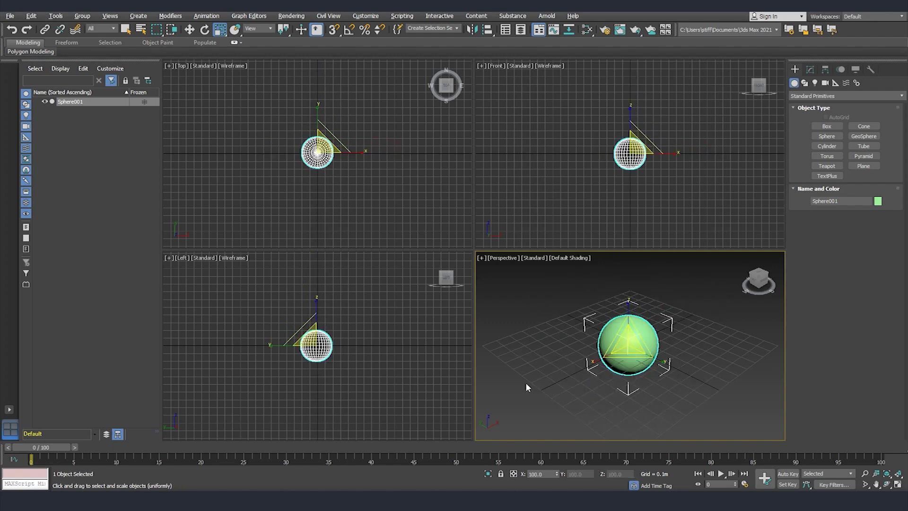
{"action": "left_click", "coordinate": [236, 30]}
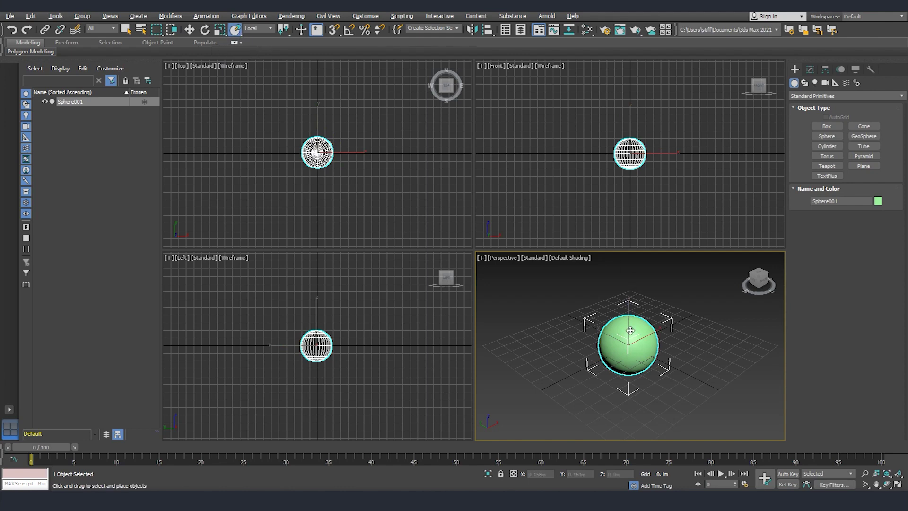
{"action": "left_click", "coordinate": [827, 136]}
{"action": "left_click_drag", "start_coordinate": [575, 352], "coordinate": [582, 328]}
{"action": "right_click", "coordinate": [578, 327]}
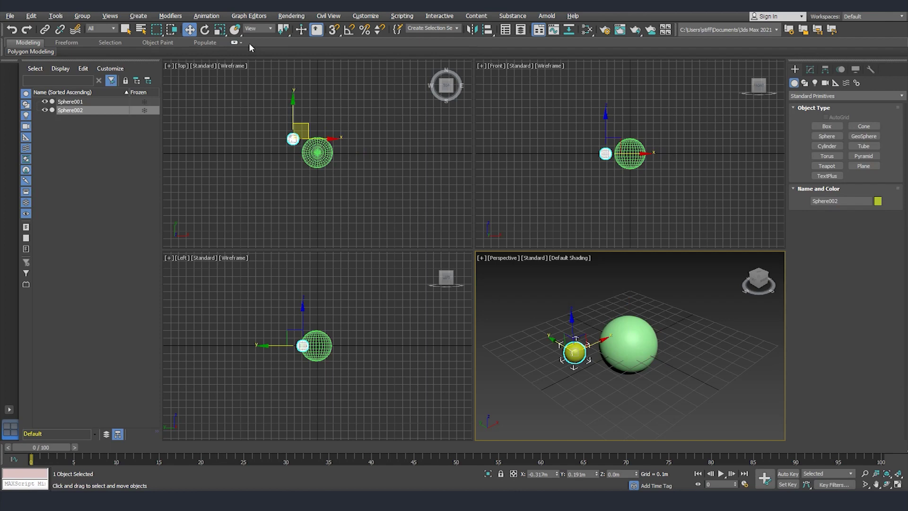
{"action": "left_click", "coordinate": [235, 30]}
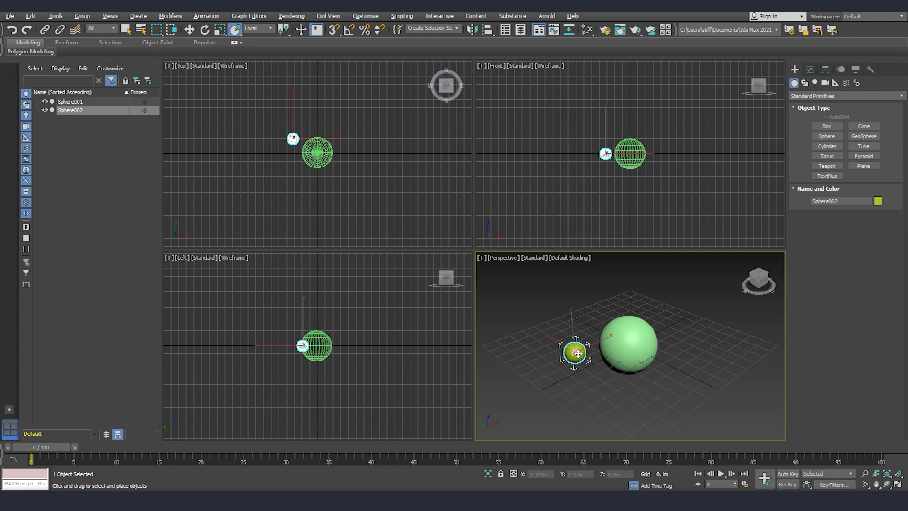
{"action": "left_click_drag", "start_coordinate": [578, 354], "coordinate": [641, 322]}
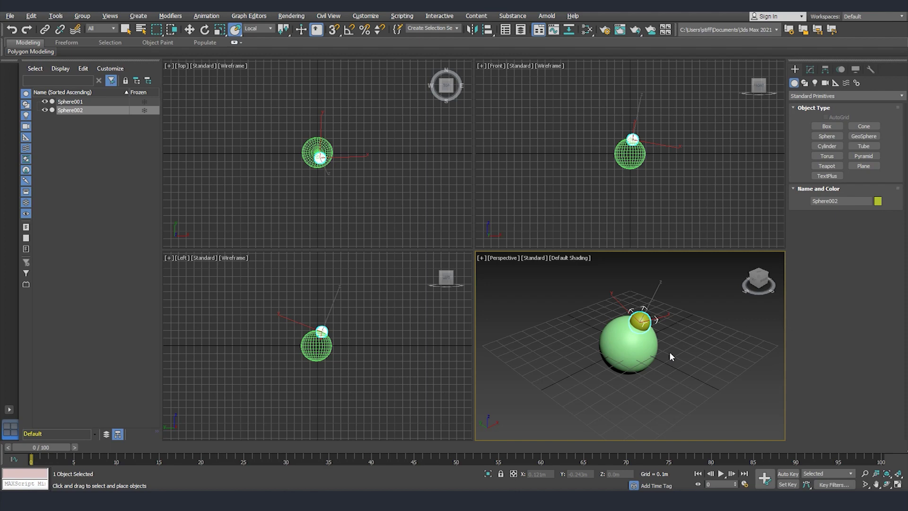
{"action": "key", "text": "Delete"}
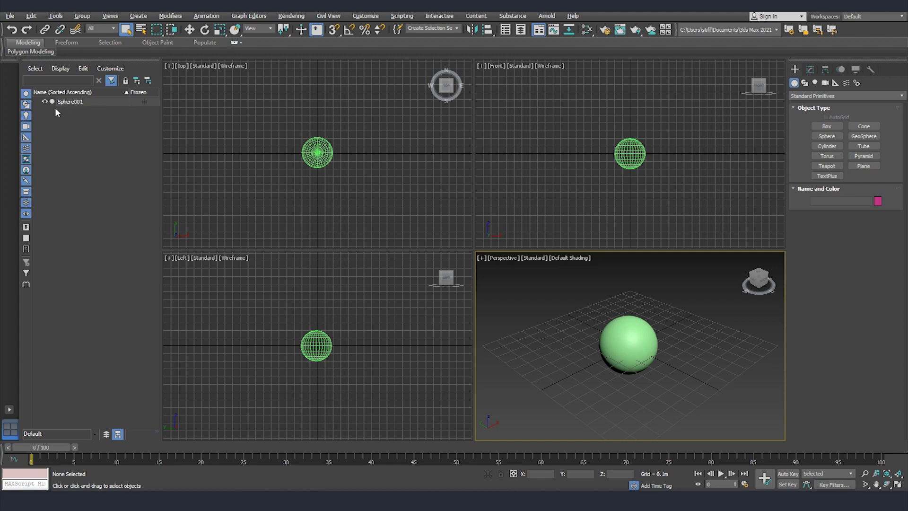
{"action": "left_click", "coordinate": [45, 101]}
{"action": "left_click", "coordinate": [45, 101]}
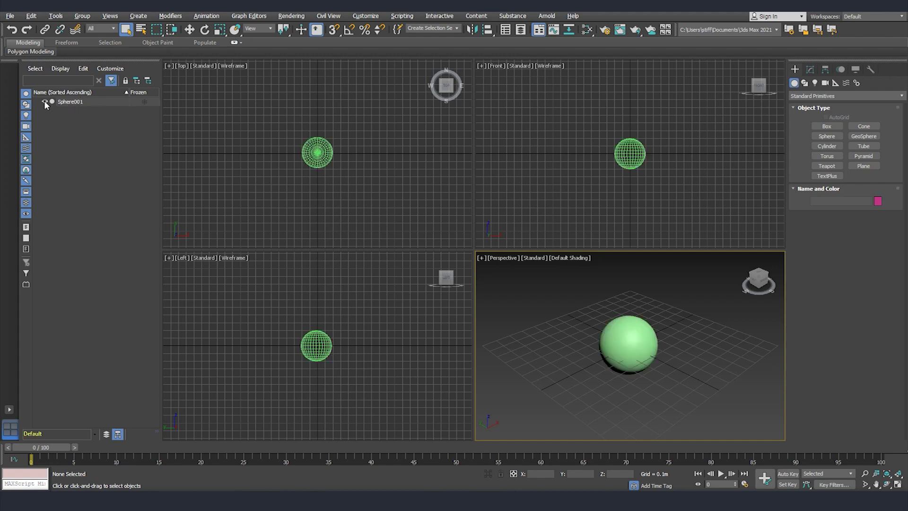
{"action": "left_click", "coordinate": [145, 102]}
{"action": "left_click", "coordinate": [145, 102]}
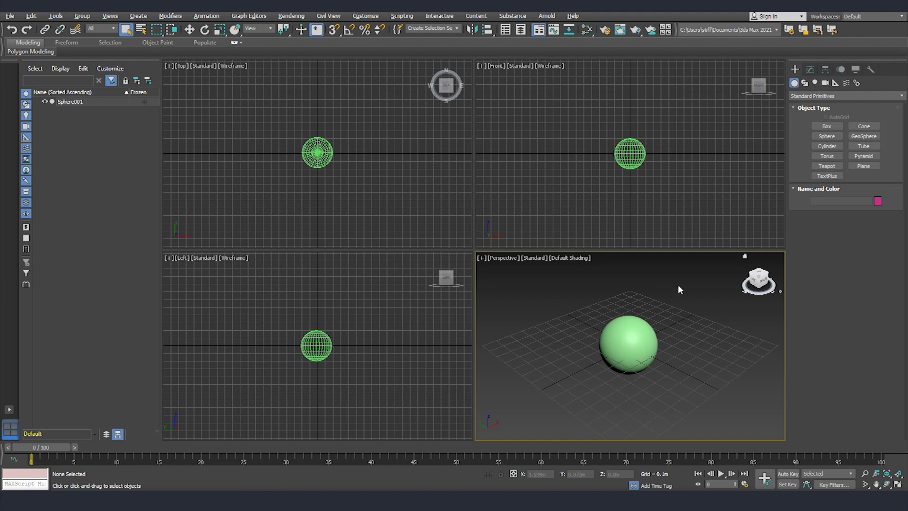
{"action": "left_click", "coordinate": [810, 70]}
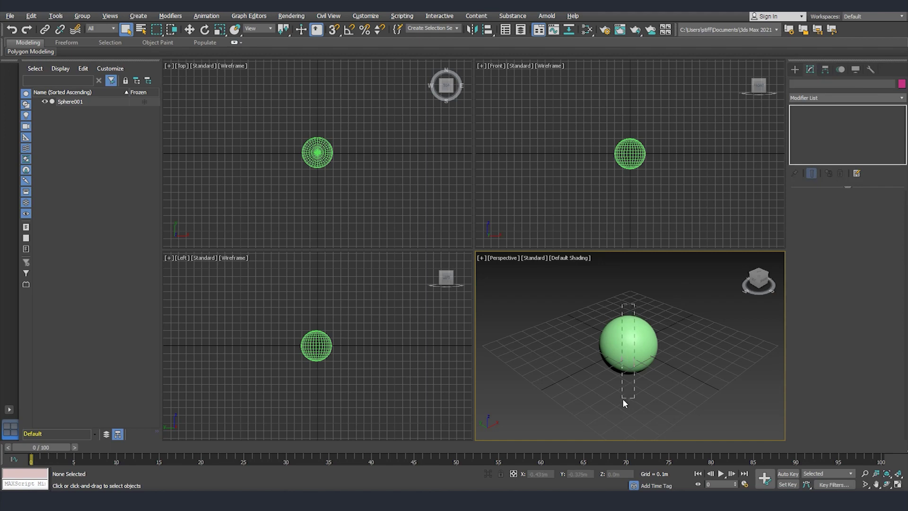
{"action": "left_click", "coordinate": [629, 350]}
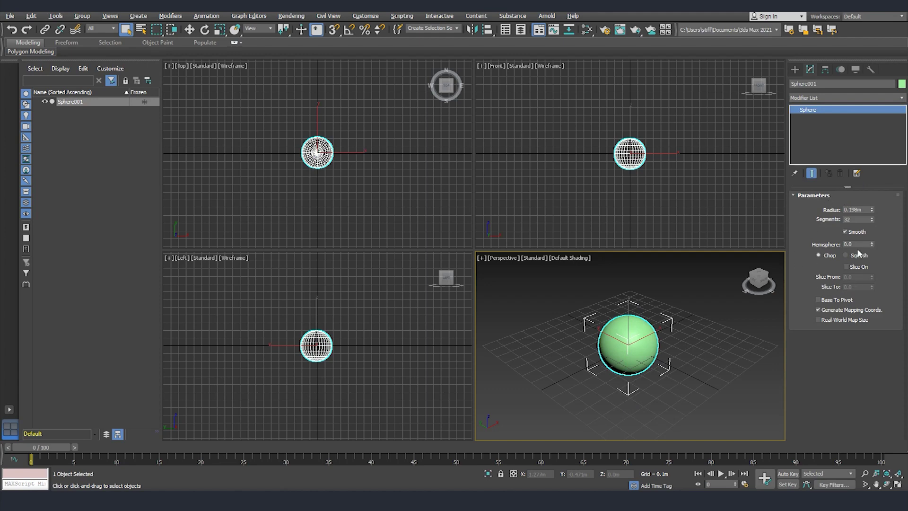
{"action": "key", "text": "ctrl+d"}
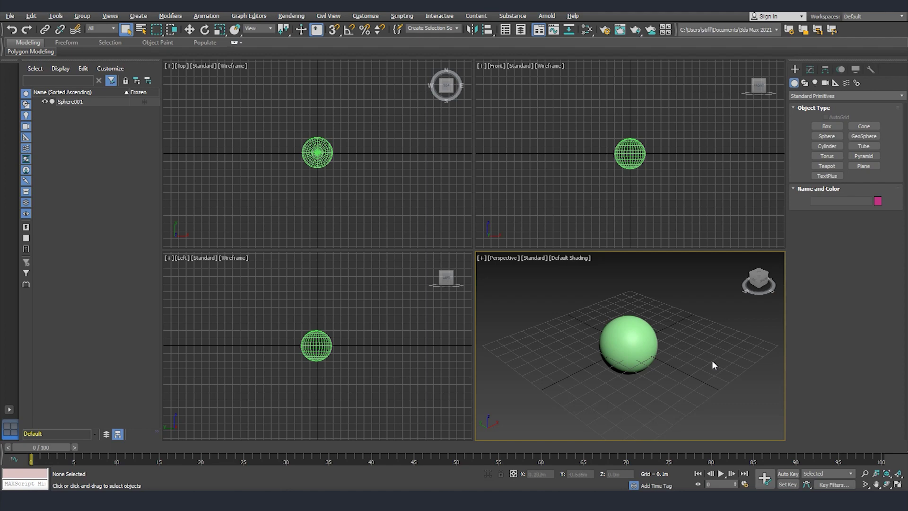
{"action": "left_click", "coordinate": [630, 342]}
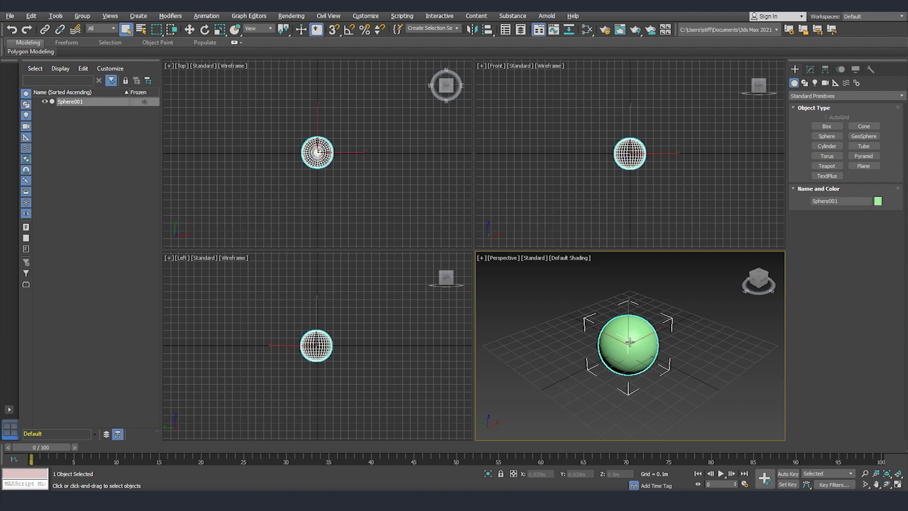
{"action": "left_click", "coordinate": [189, 30]}
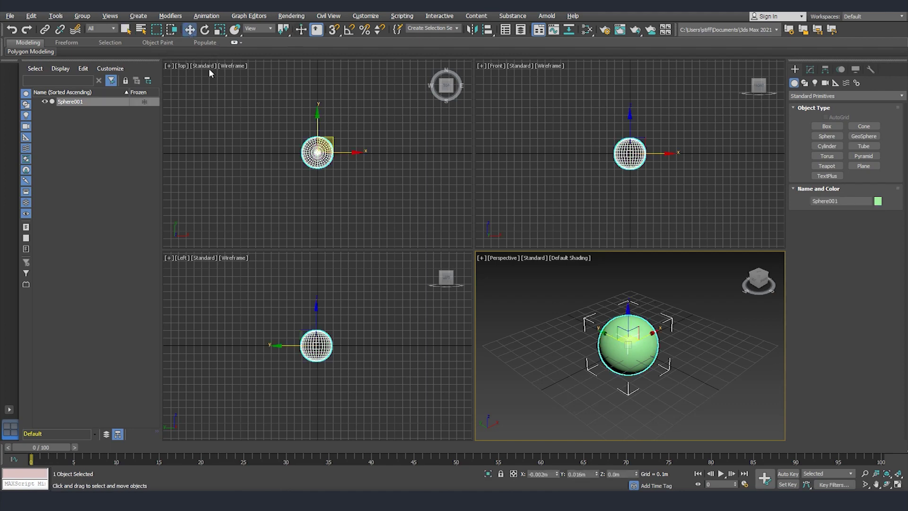
{"action": "double_click", "coordinate": [529, 474]}
{"action": "left_click", "coordinate": [597, 476]}
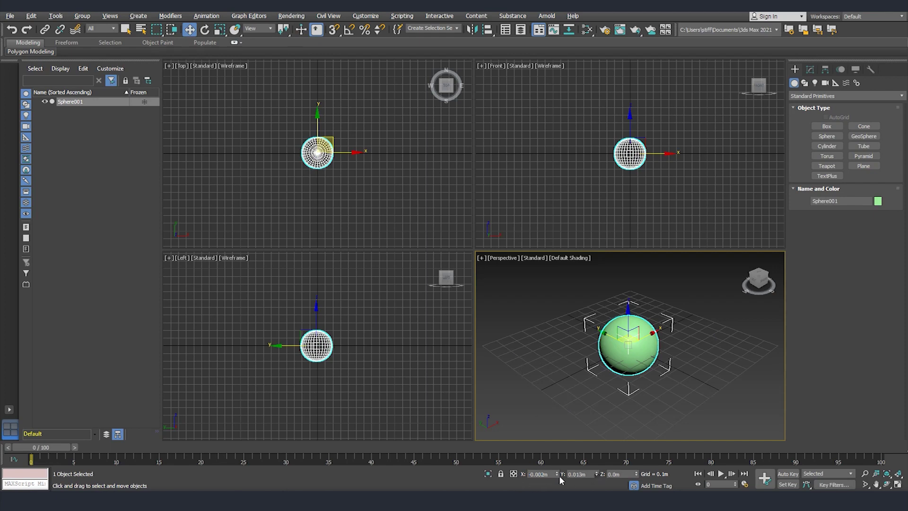
{"action": "left_click", "coordinate": [594, 474]}
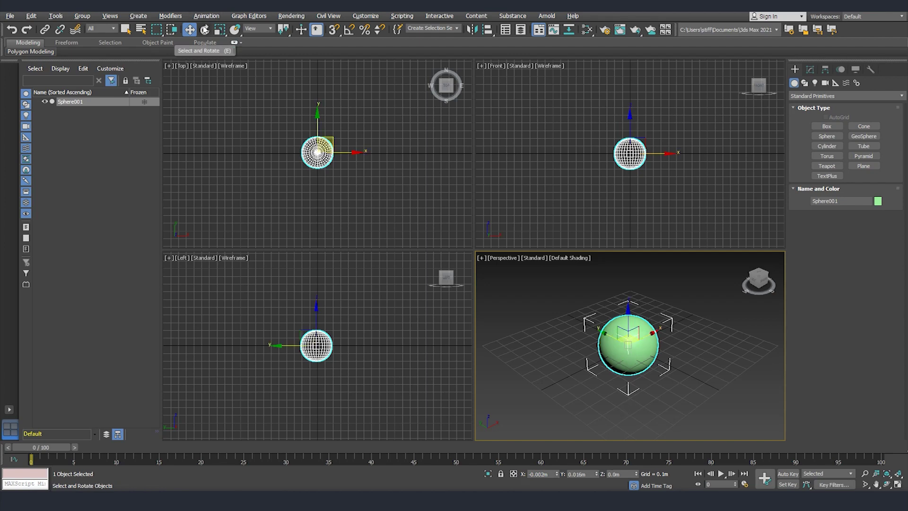
{"action": "left_click", "coordinate": [205, 30]}
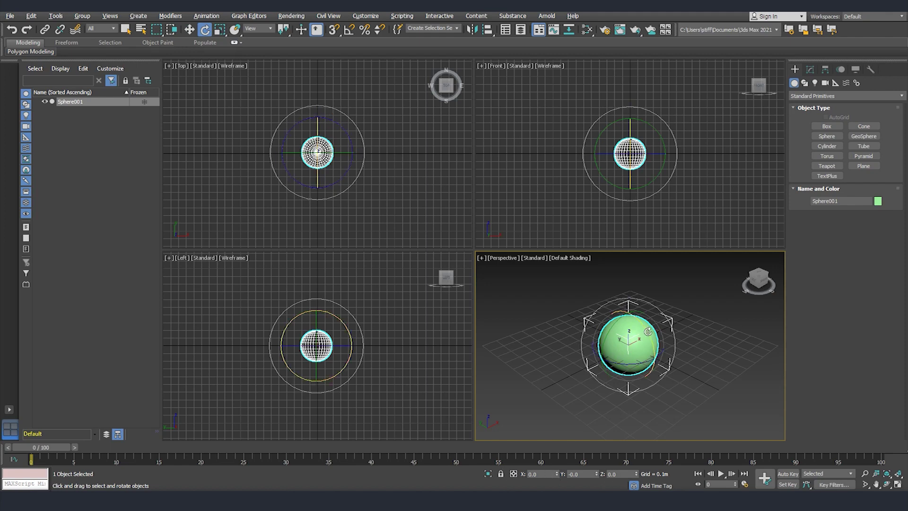
{"action": "left_click_drag", "start_coordinate": [658, 345], "coordinate": [544, 480]}
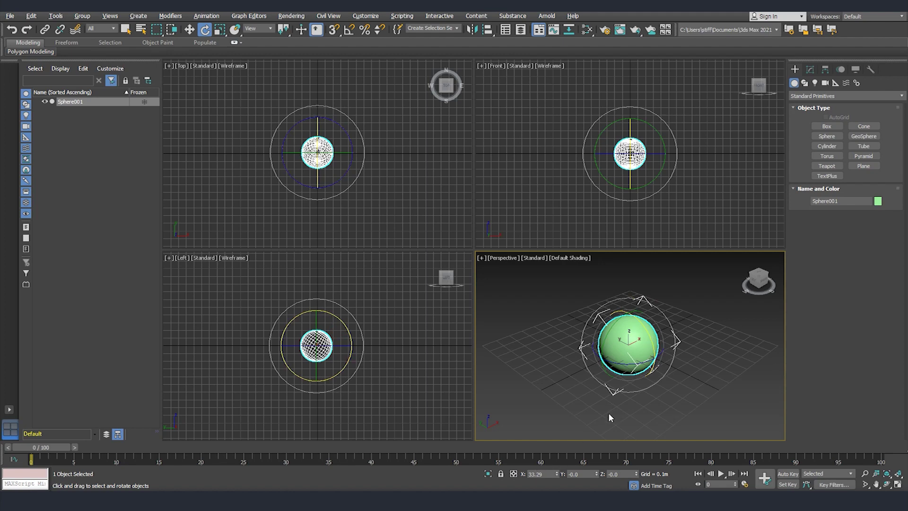
{"action": "key", "text": "ctrl+z"}
{"action": "key", "text": "w"}
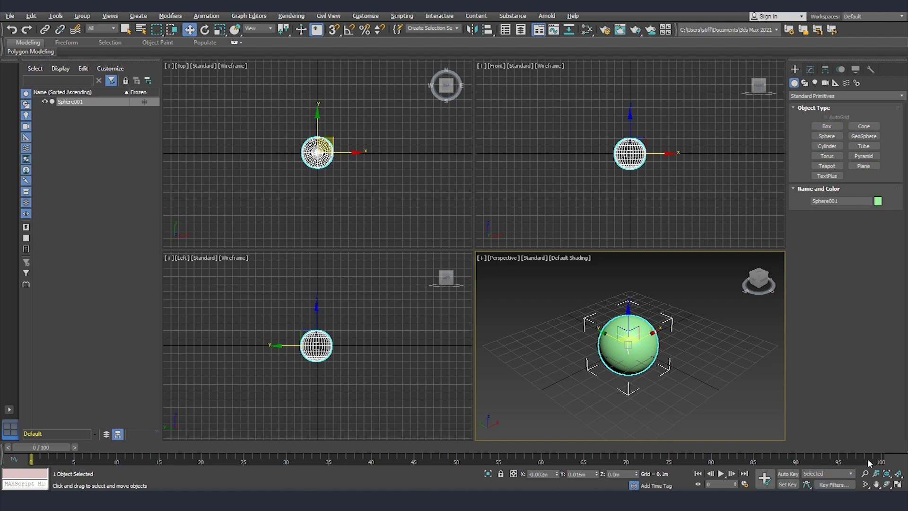
{"action": "left_click", "coordinate": [753, 396]}
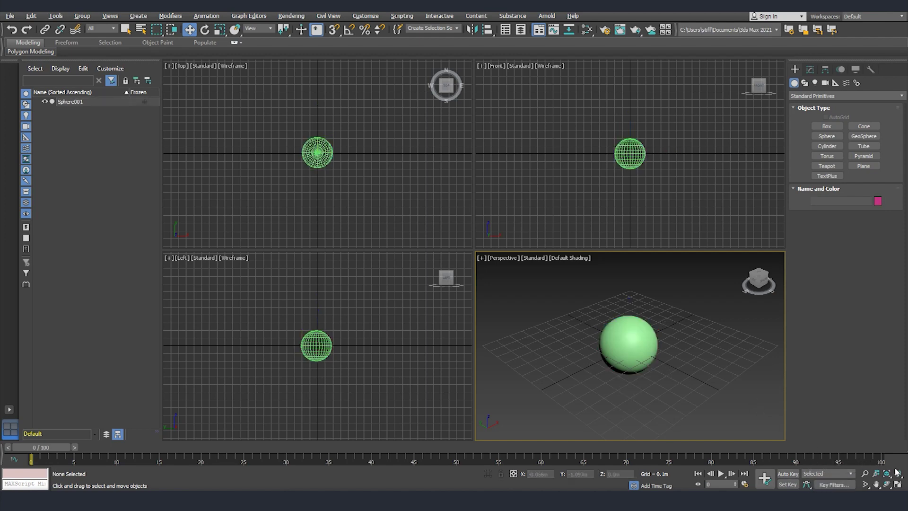
- Orbit the Perspective view slightly, then zoom it out and back in with Zoom
{"action": "left_click", "coordinate": [866, 474]}
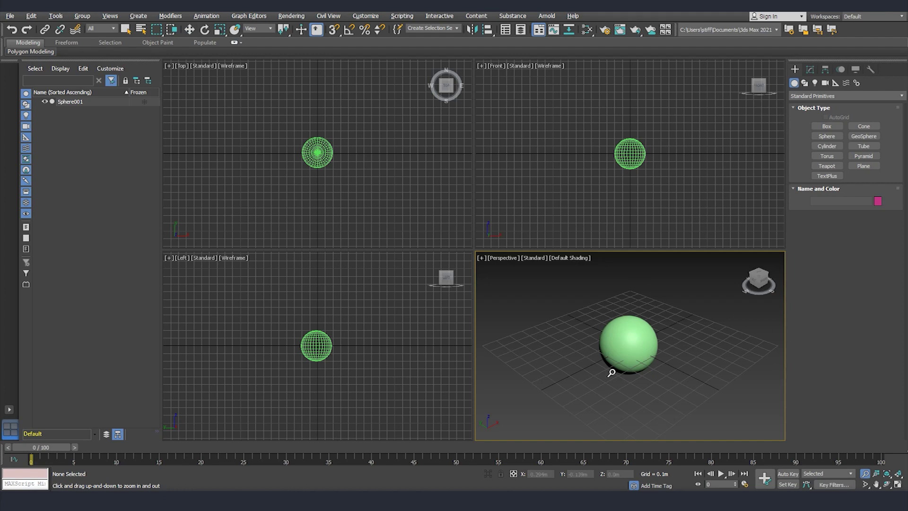
{"action": "key", "text": "Escape"}
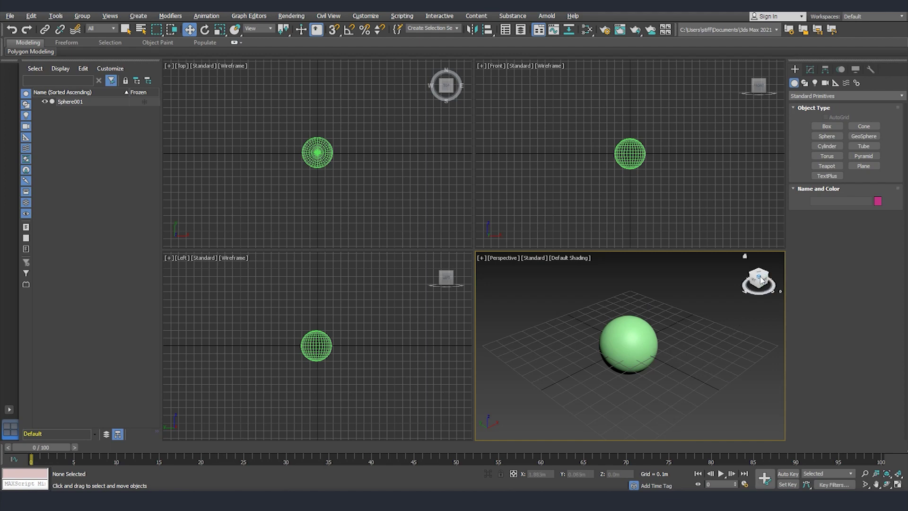
{"action": "left_click_drag", "start_coordinate": [762, 280], "coordinate": [752, 284]}
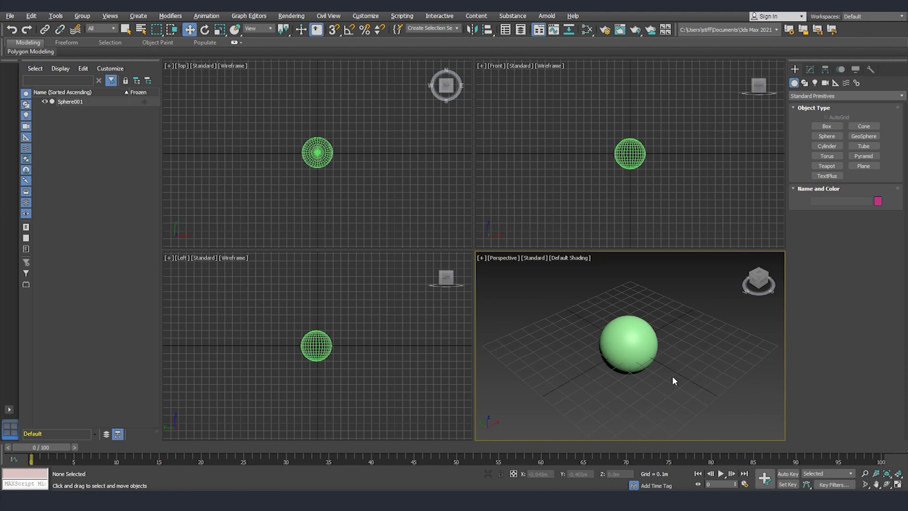
{"action": "left_click", "coordinate": [866, 473]}
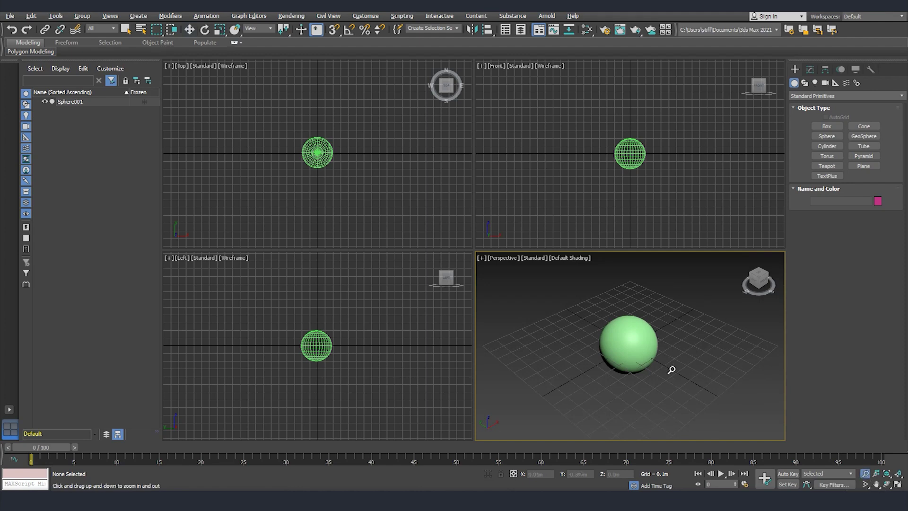
{"action": "mouse_move", "coordinate": [673, 367]}
{"action": "left_mouse_down"}
{"action": "mouse_move", "coordinate": [676, 379]}
{"action": "mouse_move", "coordinate": [687, 367]}
{"action": "mouse_move", "coordinate": [672, 385]}
{"action": "mouse_move", "coordinate": [669, 361]}
{"action": "mouse_move", "coordinate": [689, 361]}
{"action": "left_mouse_up"}
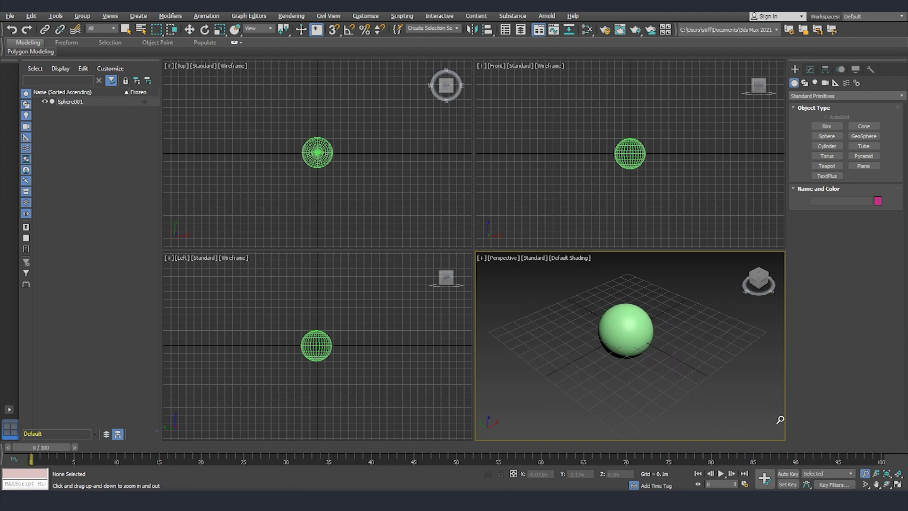
- Pan the Perspective view left and orbit it around the sphere using the navigation buttons
{"action": "left_click", "coordinate": [865, 485]}
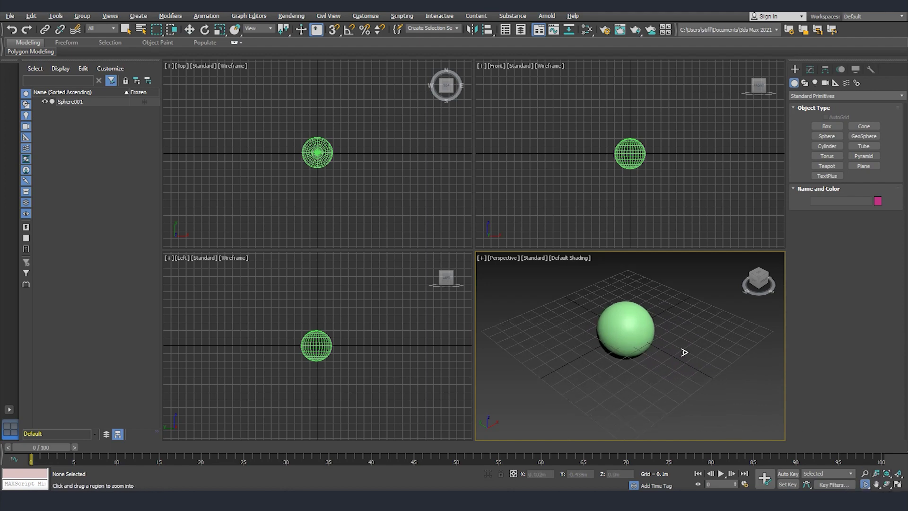
{"action": "left_click", "coordinate": [876, 484]}
{"action": "mouse_move", "coordinate": [705, 355]}
{"action": "left_mouse_down"}
{"action": "mouse_move", "coordinate": [662, 354]}
{"action": "mouse_move", "coordinate": [748, 363]}
{"action": "mouse_move", "coordinate": [596, 351]}
{"action": "mouse_move", "coordinate": [725, 366]}
{"action": "mouse_move", "coordinate": [665, 361]}
{"action": "mouse_move", "coordinate": [692, 365]}
{"action": "left_mouse_up"}
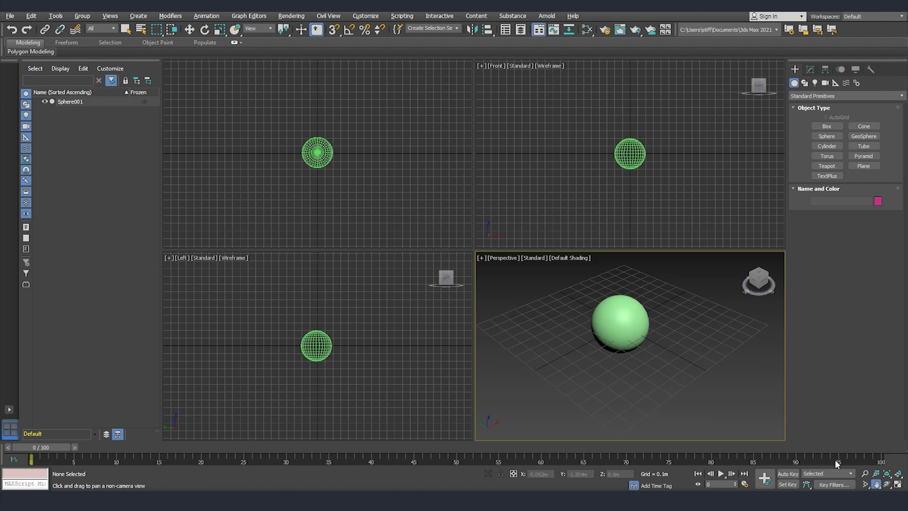
{"action": "left_click", "coordinate": [887, 486]}
{"action": "left_click_drag", "start_coordinate": [663, 352], "coordinate": [573, 379]}
{"action": "right_click", "coordinate": [664, 361]}
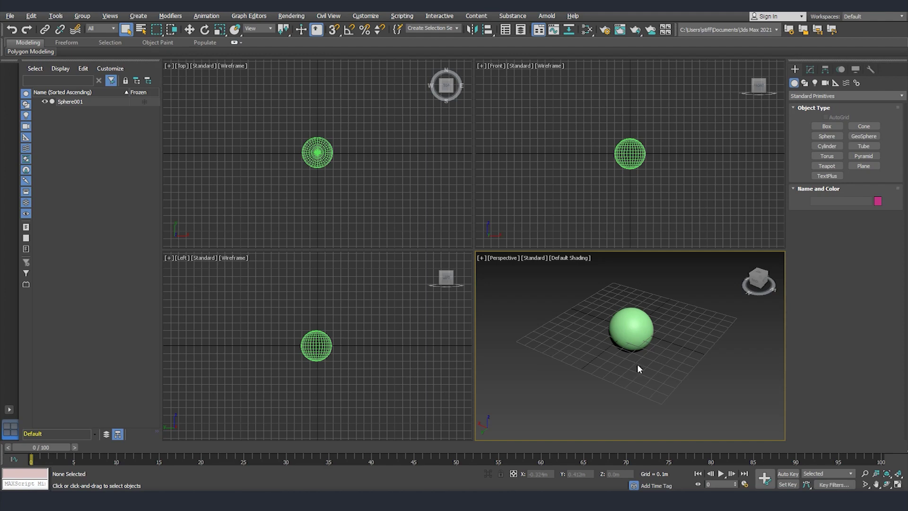
- Pan, orbit and wheel-zoom the Perspective view to a more frontal angle on the sphere
{"action": "mouse_move", "coordinate": [637, 365]}
{"action": "middle_mouse_down"}
{"action": "mouse_move", "coordinate": [589, 369]}
{"action": "mouse_move", "coordinate": [683, 373]}
{"action": "mouse_move", "coordinate": [587, 364]}
{"action": "mouse_move", "coordinate": [670, 369]}
{"action": "mouse_move", "coordinate": [590, 367]}
{"action": "mouse_move", "coordinate": [635, 375]}
{"action": "middle_mouse_up"}
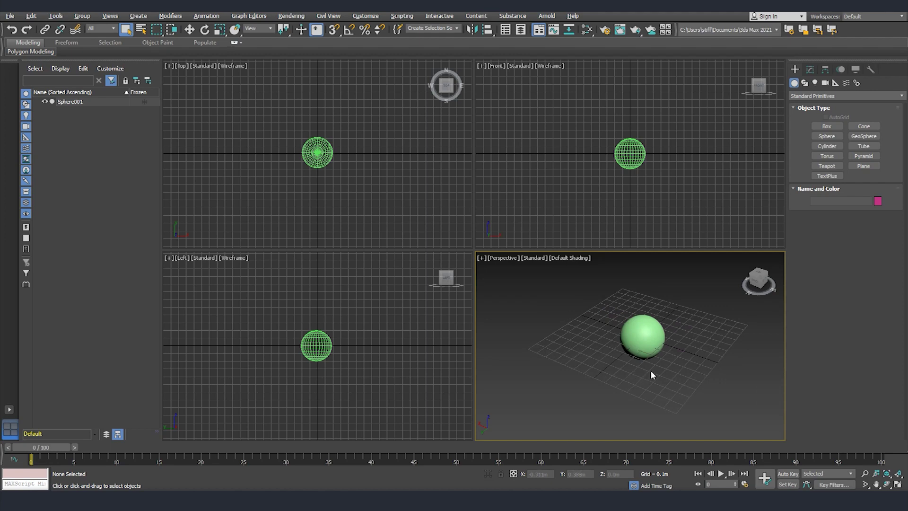
{"action": "middle_click_drag", "start_coordinate": [680, 375], "coordinate": [610, 377], "text": "alt"}
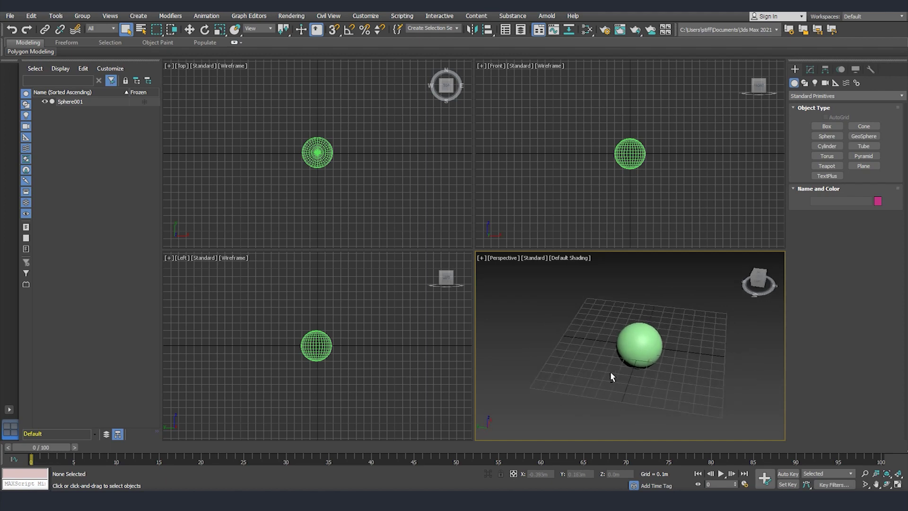
{"action": "middle_click_drag", "start_coordinate": [694, 385], "coordinate": [637, 368], "text": "alt"}
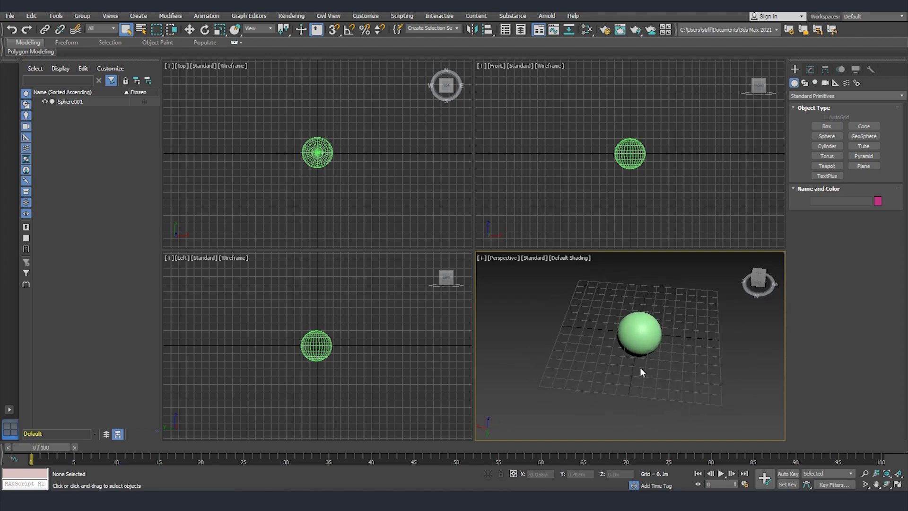
{"action": "scroll", "coordinate": [647, 355], "scroll_direction": "up", "scroll_amount": 5}
{"action": "scroll", "coordinate": [647, 359], "scroll_direction": "down", "scroll_amount": 7}
{"action": "scroll", "coordinate": [646, 359], "scroll_direction": "up", "scroll_amount": 2}
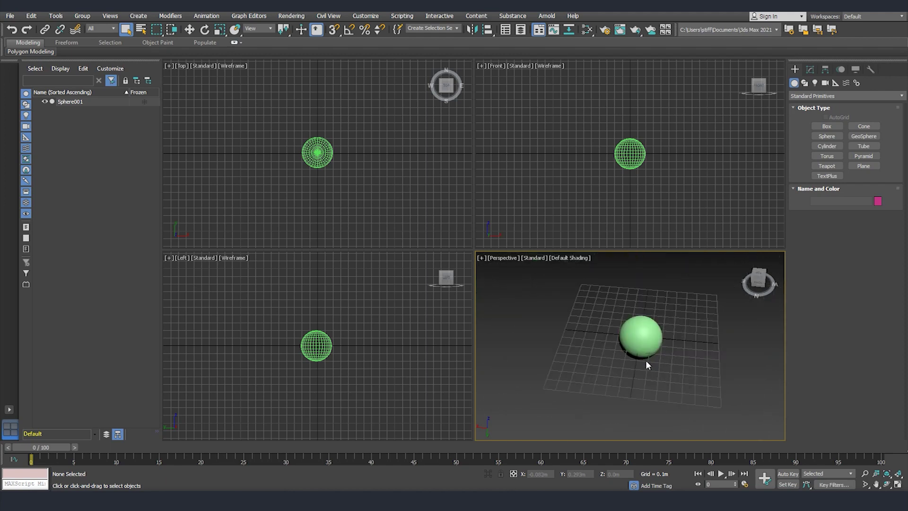
{"action": "middle_click_drag", "start_coordinate": [676, 395], "coordinate": [669, 375], "text": "alt"}
{"action": "scroll", "coordinate": [669, 375], "scroll_direction": "up", "scroll_amount": 2}
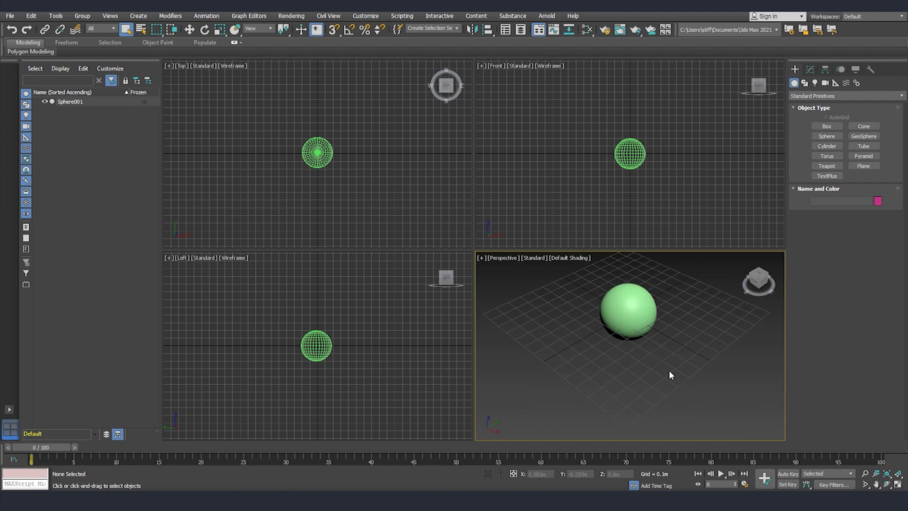
{"action": "middle_click_drag", "start_coordinate": [670, 373], "coordinate": [704, 358]}
- Zoom extents the scene, select the green sphere and pan the view left
{"action": "key", "text": "z"}
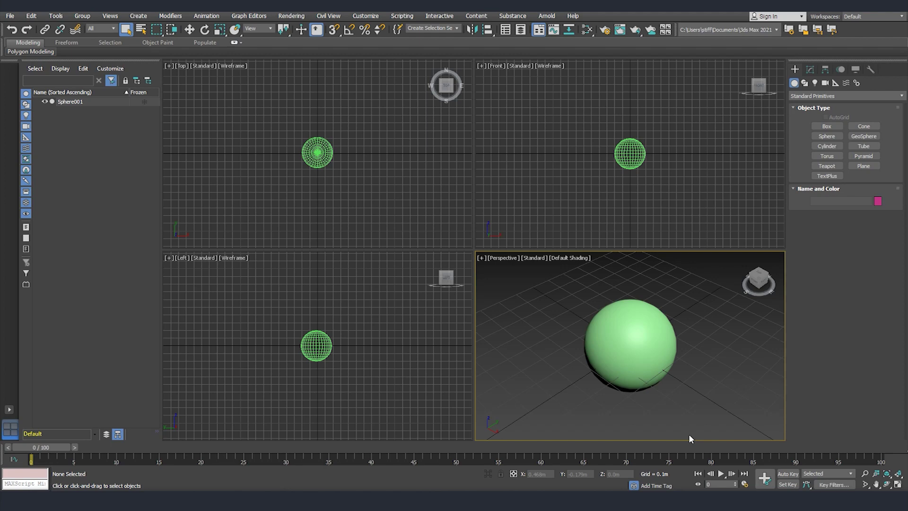
{"action": "left_click", "coordinate": [650, 351]}
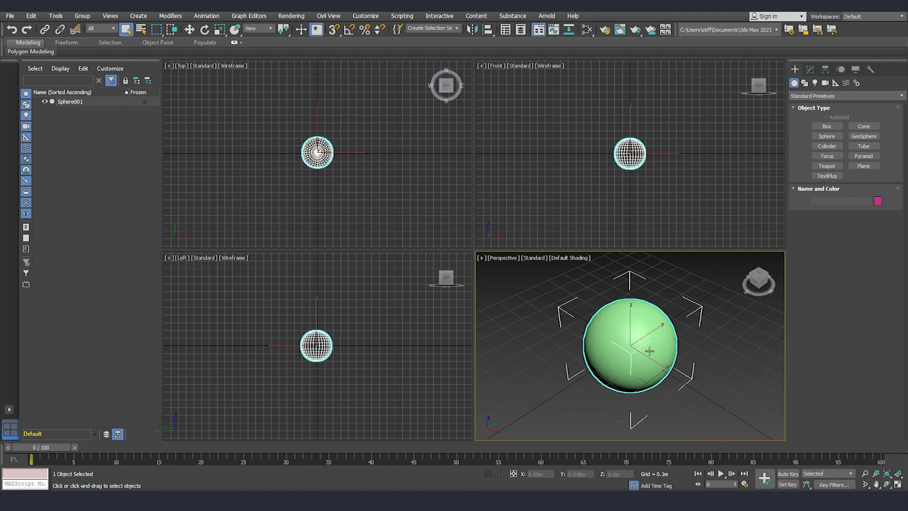
{"action": "middle_click_drag", "start_coordinate": [727, 368], "coordinate": [653, 359]}
{"action": "scroll", "coordinate": [669, 365], "scroll_direction": "down", "scroll_amount": 4}
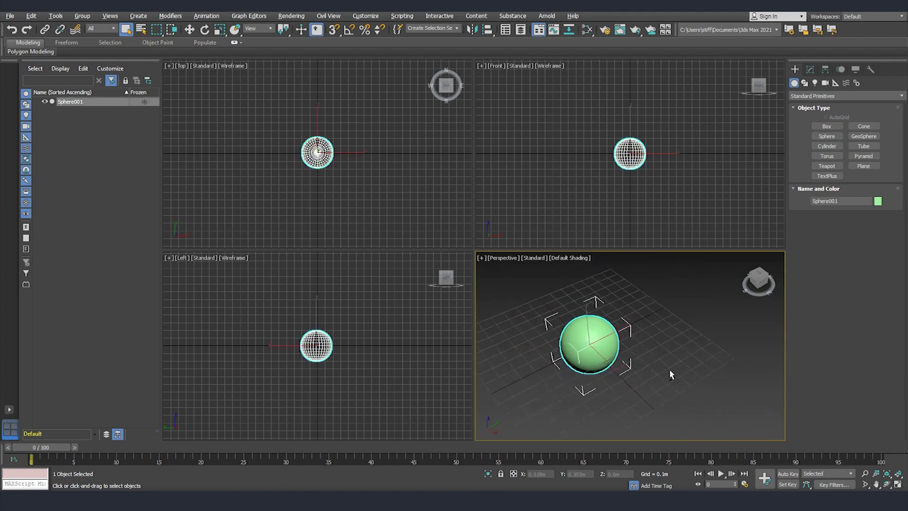
- Add a small magenta sphere beside the green one
{"action": "left_click", "coordinate": [827, 135]}
{"action": "left_click_drag", "start_coordinate": [728, 323], "coordinate": [739, 326]}
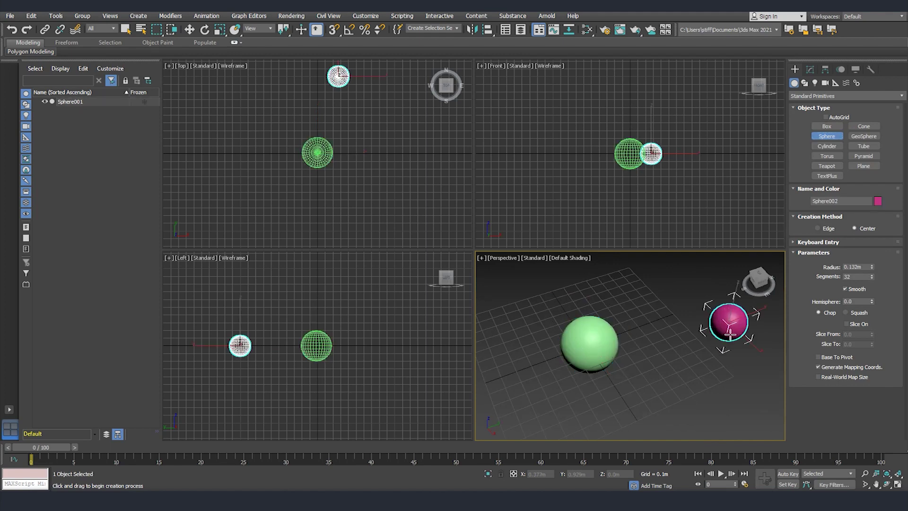
{"action": "right_click", "coordinate": [754, 374]}
{"action": "left_click", "coordinate": [720, 374]}
{"action": "scroll", "coordinate": [694, 361], "scroll_direction": "down", "scroll_amount": 3}
{"action": "middle_click_drag", "start_coordinate": [693, 362], "coordinate": [677, 334]}
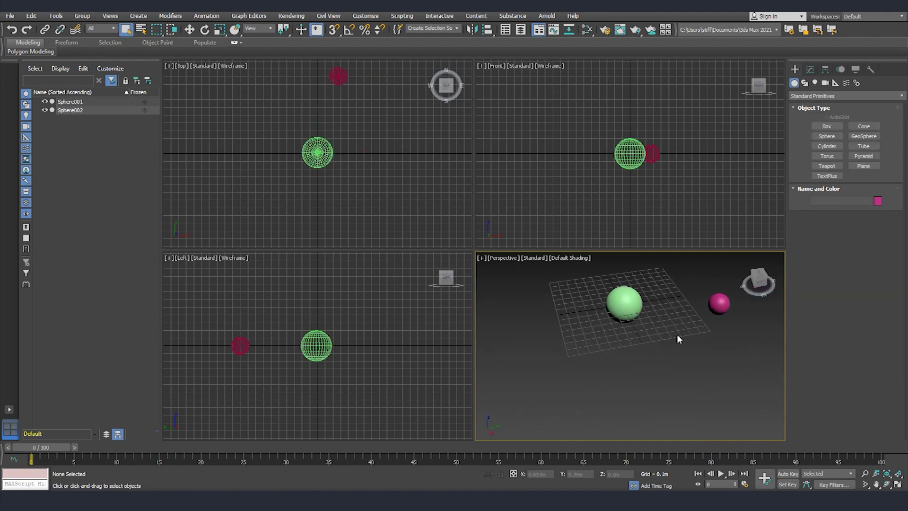
- Select the green sphere and zoom extents to frame it
{"action": "left_click", "coordinate": [623, 300]}
{"action": "key", "text": "z"}
{"action": "left_click", "coordinate": [716, 415]}
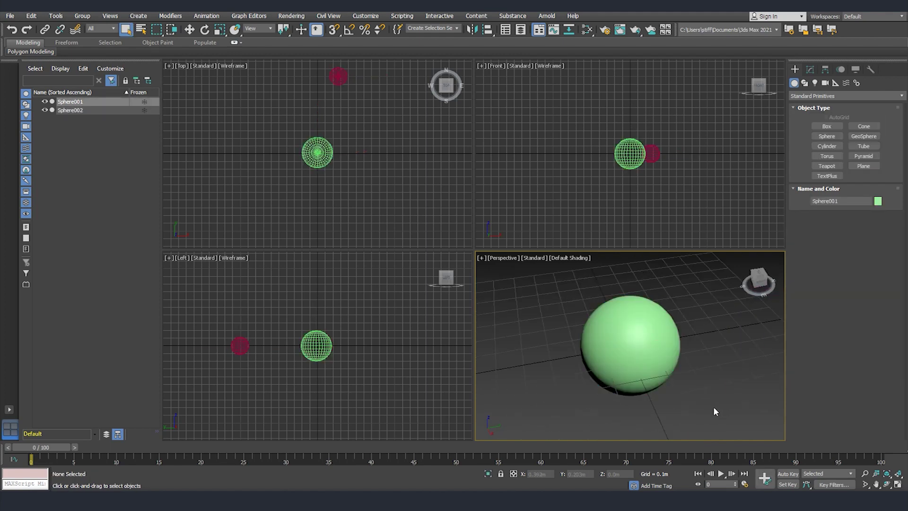
{"action": "scroll", "coordinate": [680, 412], "scroll_direction": "down", "scroll_amount": 4}
- Frame the magenta sphere, return to the wider view, and delete it
{"action": "left_click", "coordinate": [713, 333]}
{"action": "key", "text": "z"}
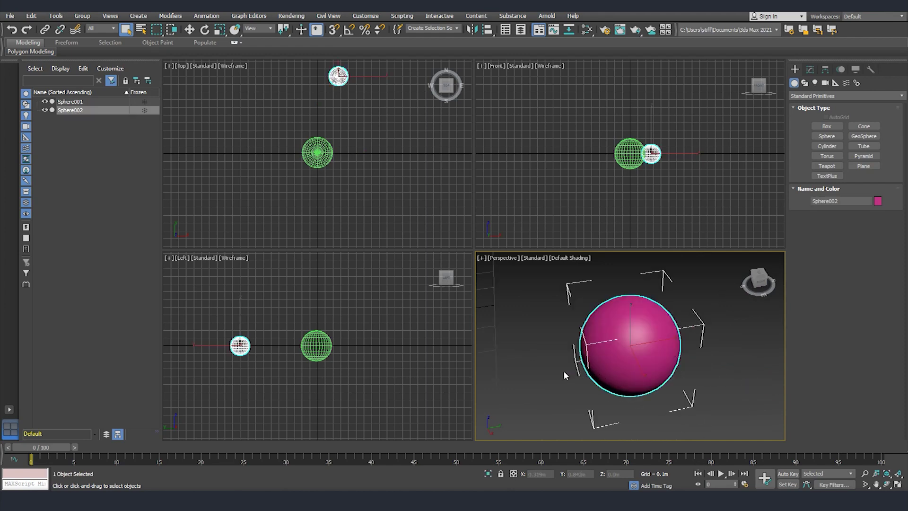
{"action": "key", "text": "shift+z"}
{"action": "key", "text": "shift+z"}
{"action": "key", "text": "Delete"}
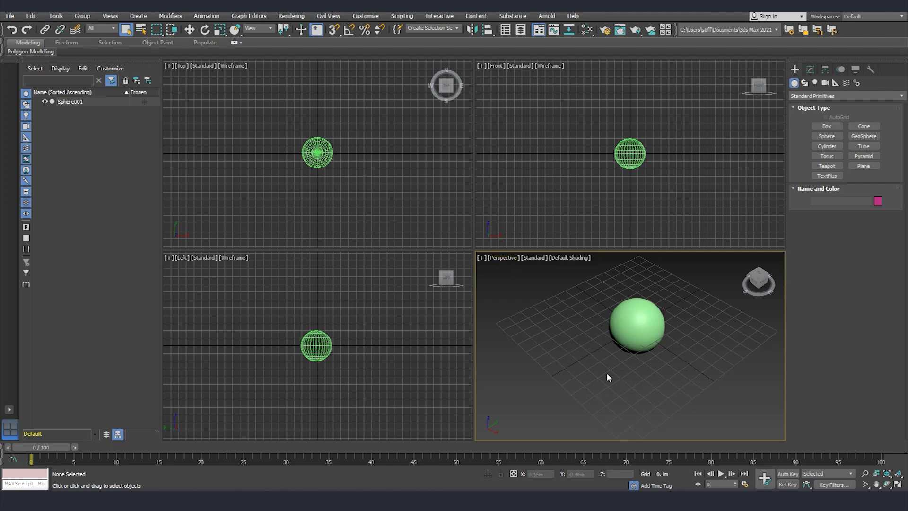
{"action": "left_click", "coordinate": [575, 192]}
{"action": "left_click", "coordinate": [582, 336]}
{"action": "left_click", "coordinate": [898, 484]}
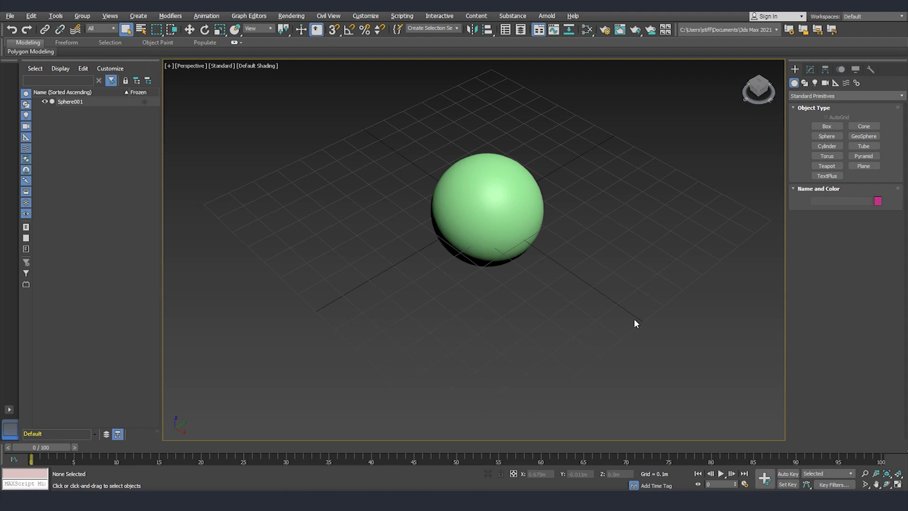
{"action": "key", "text": "alt+w"}
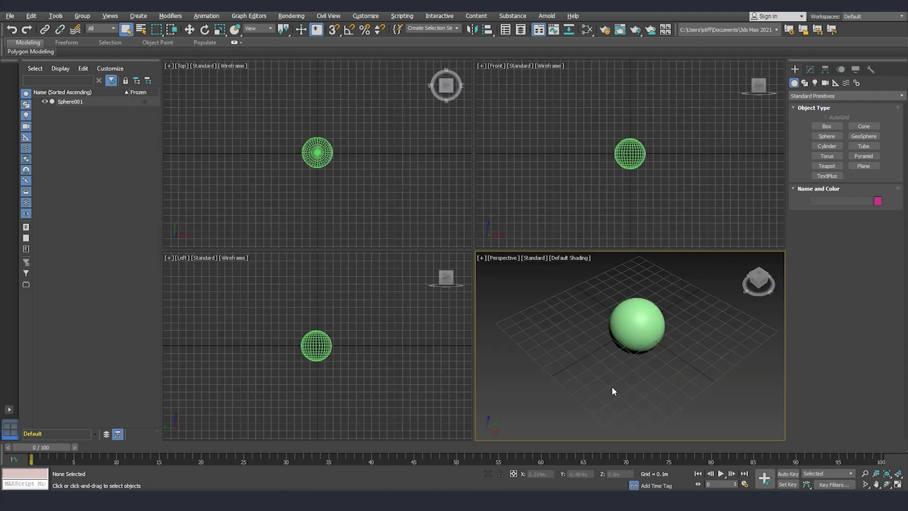